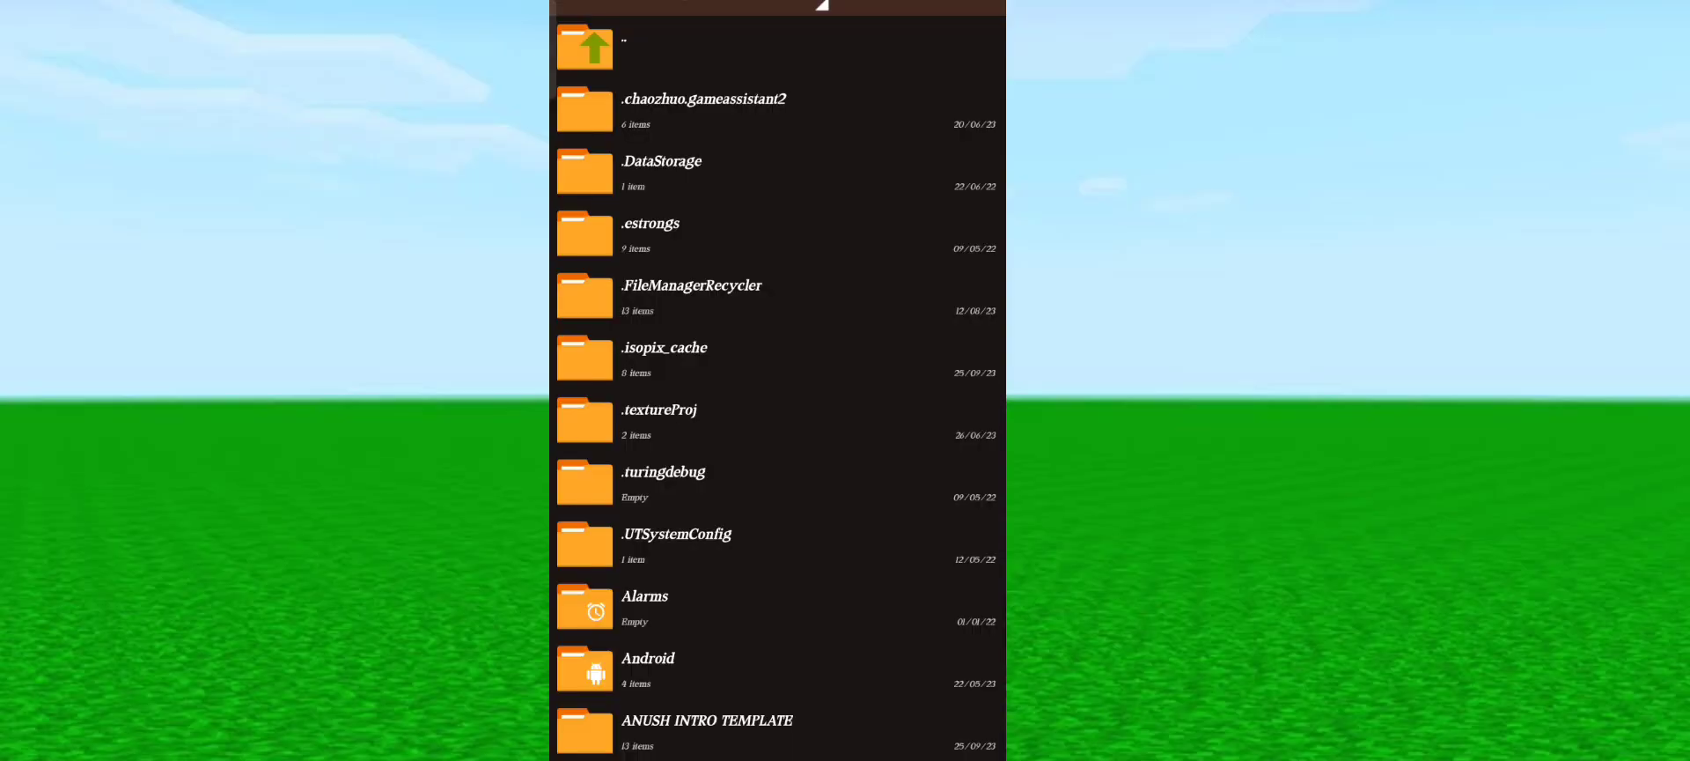
Browse from Android into data, then the PojavLauncher package folder, then its files folder
left_click(741, 108)
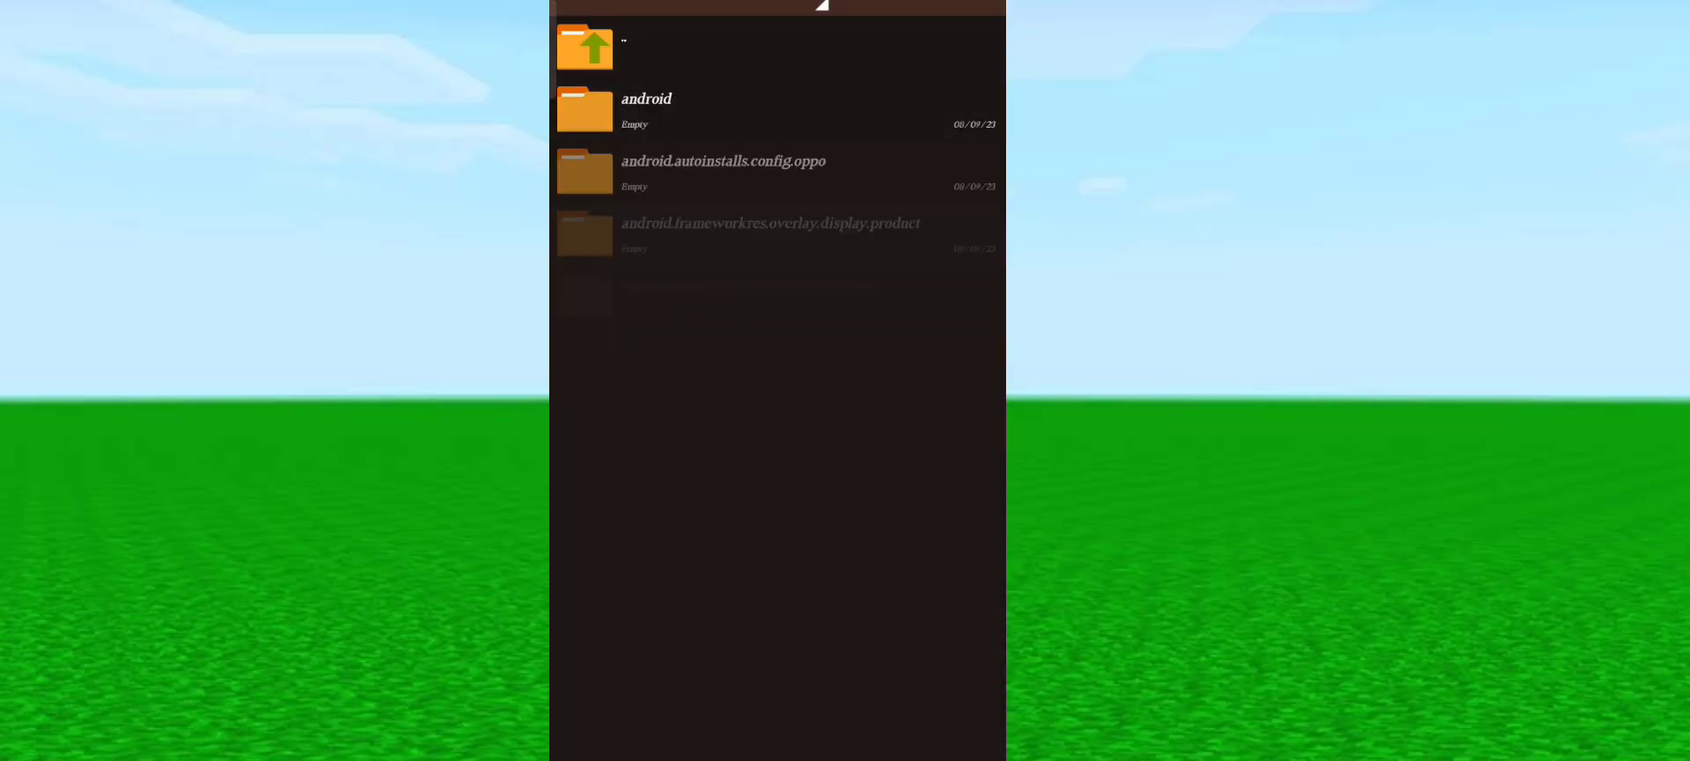
scroll(779, 397, "down", 10)
left_click(685, 81)
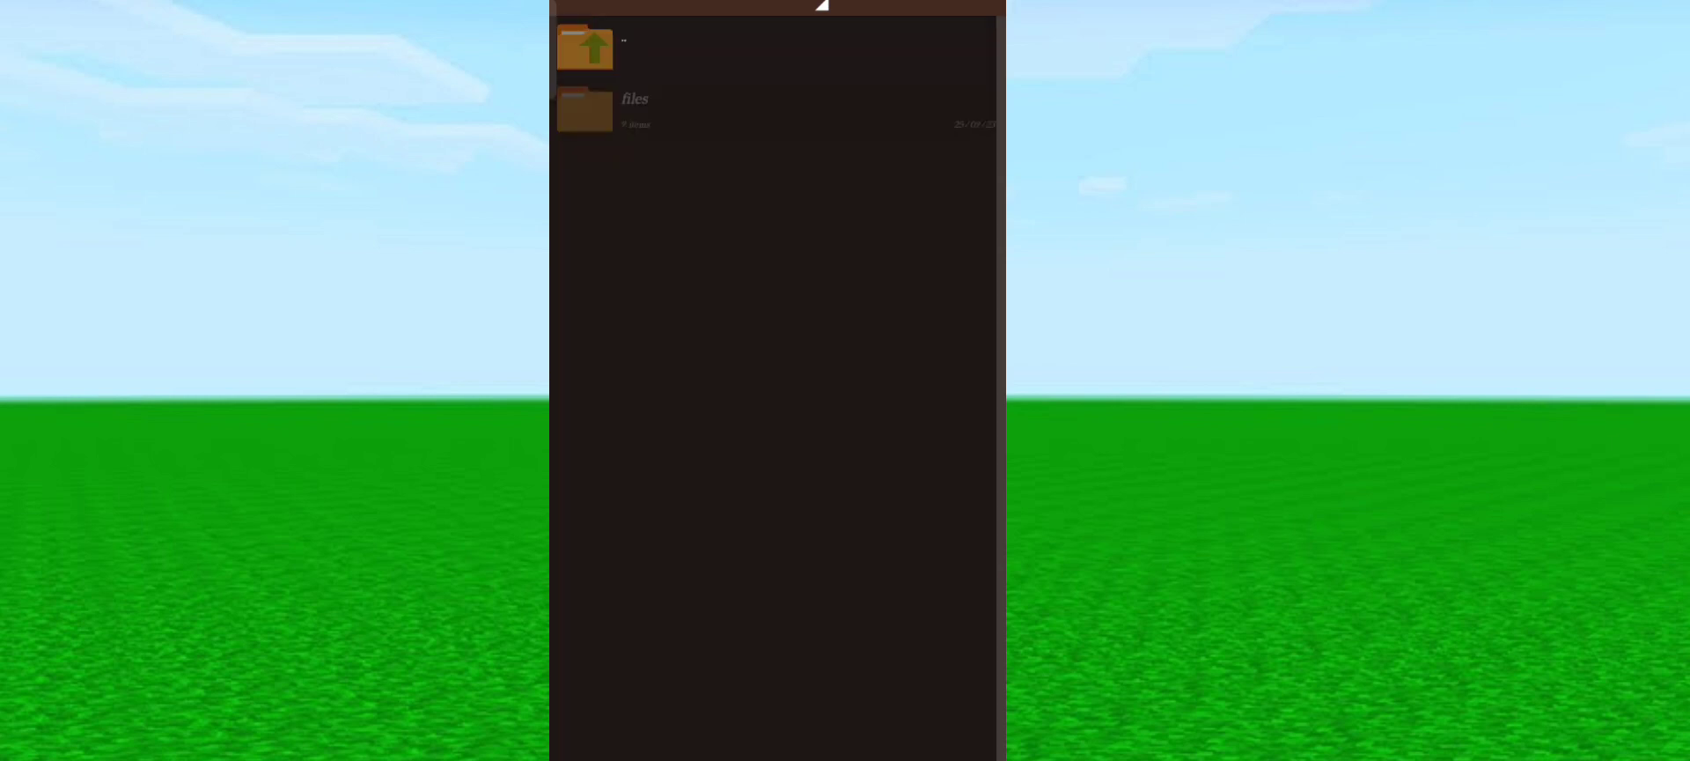
left_click(739, 109)
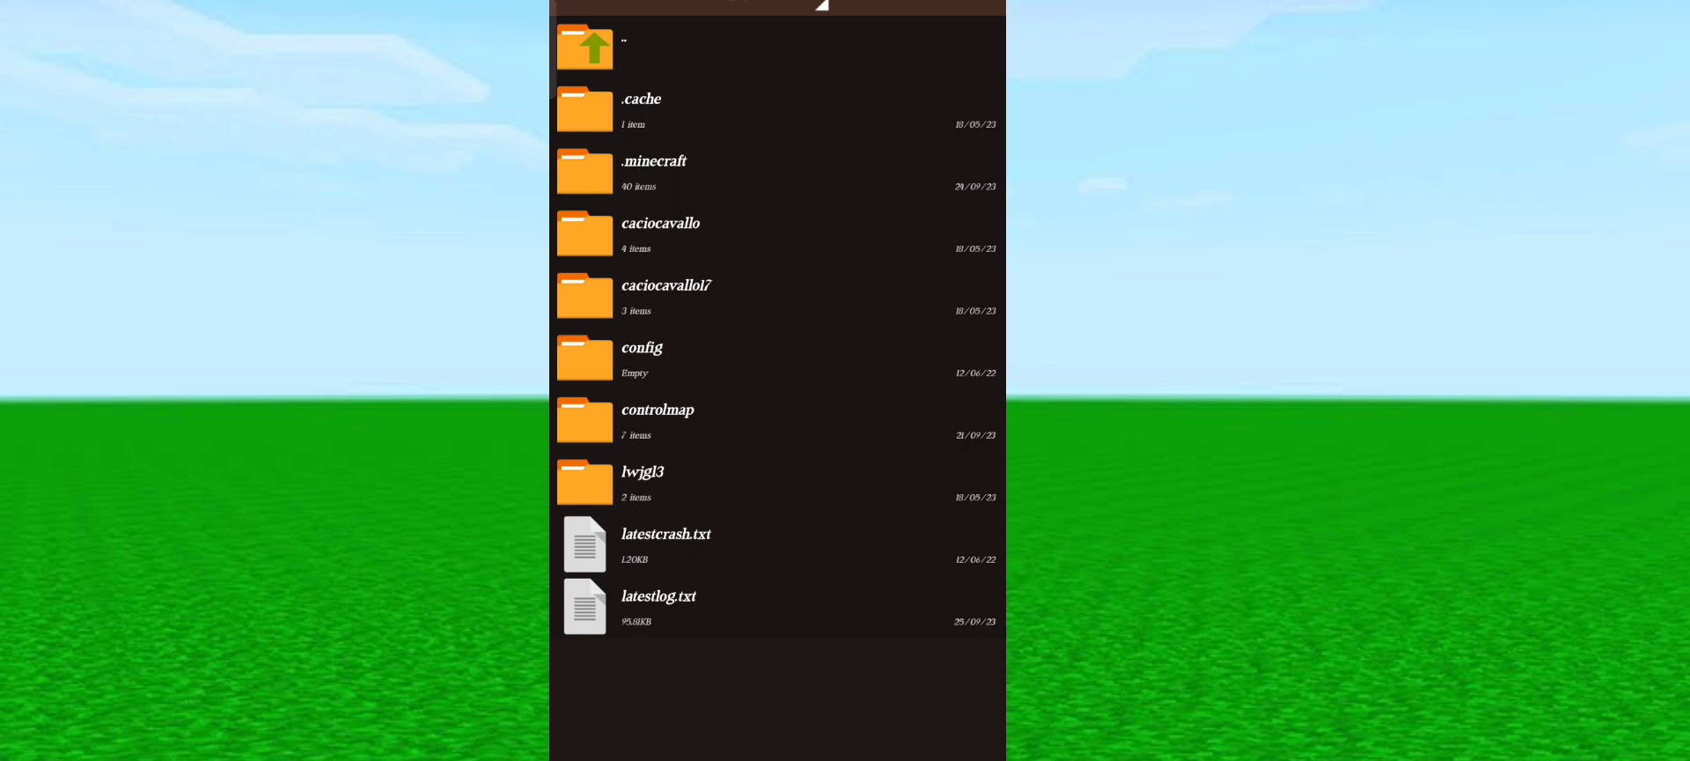
Enter .minecraft and check its mods and logs folders, returning to .minecraft after each
left_click(654, 172)
scroll(777, 396, "down", 5)
scroll(776, 397, "down", 5)
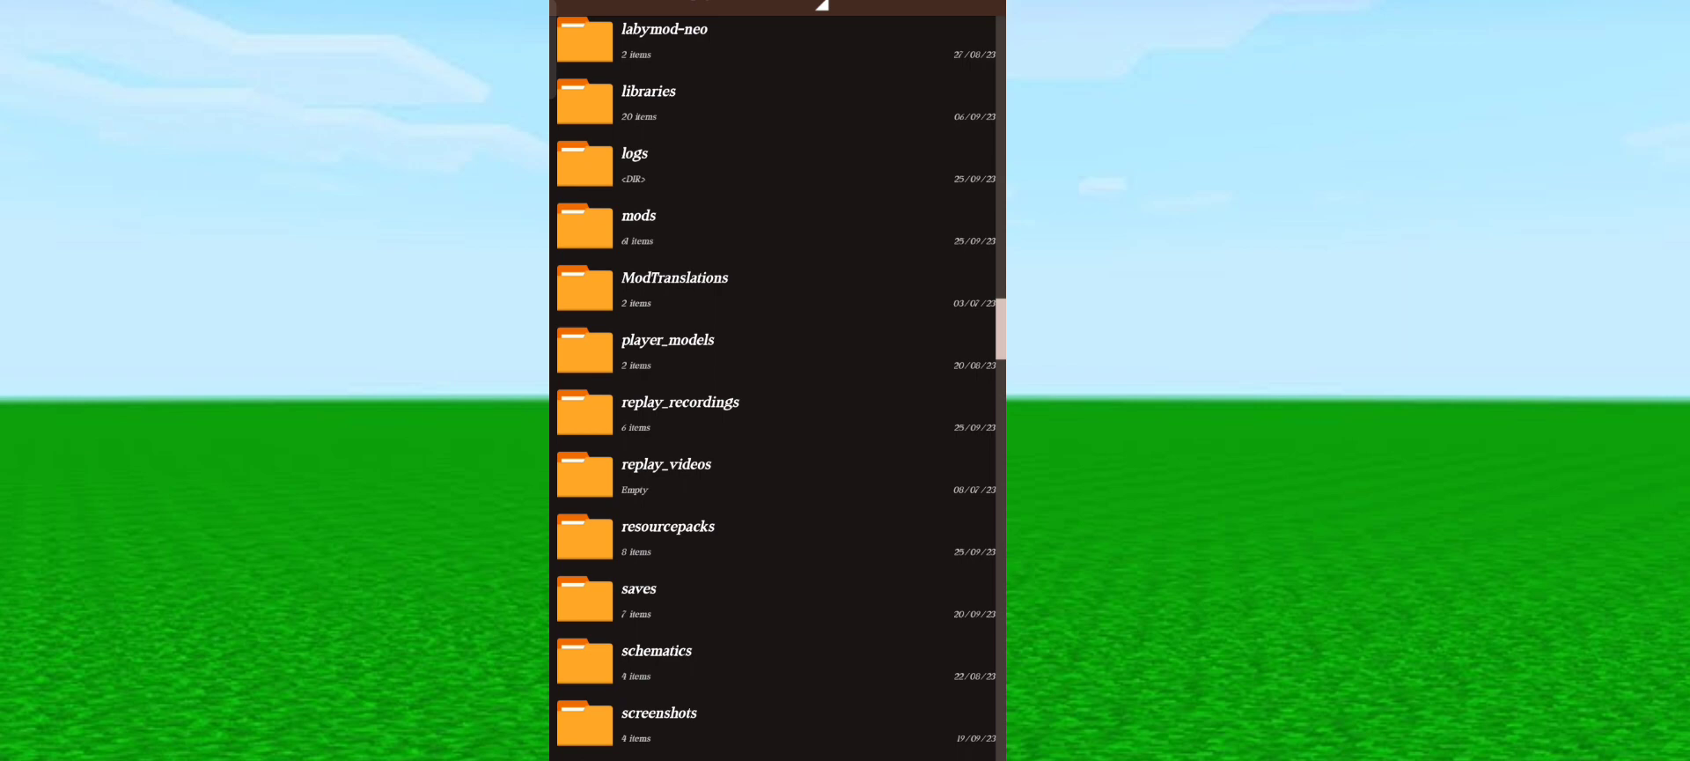
scroll(778, 397, "down", 5)
scroll(777, 396, "down", 2)
scroll(776, 396, "up", 1)
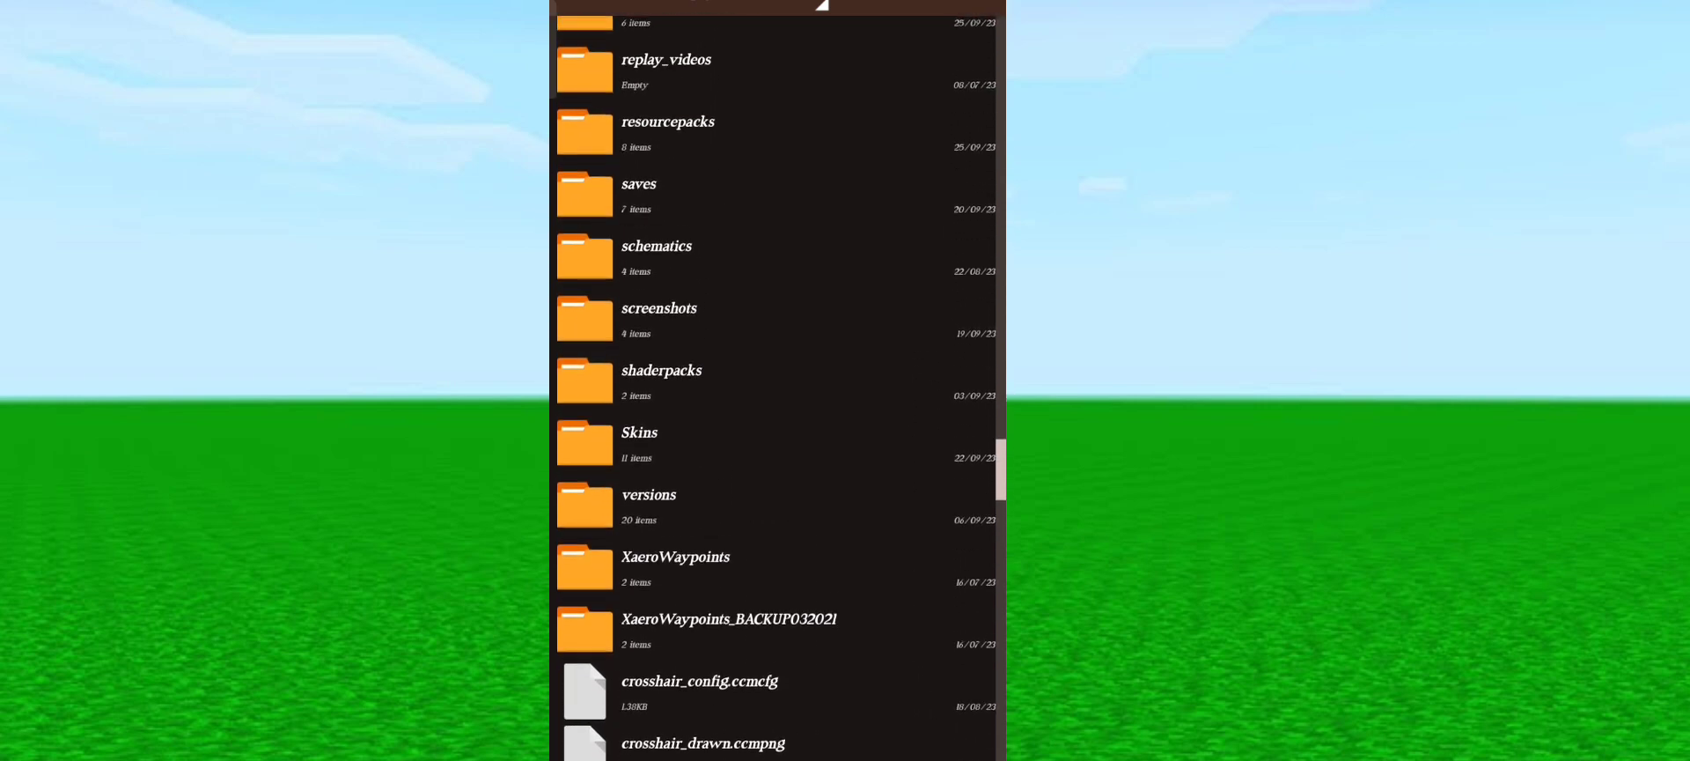
scroll(777, 397, "up", 5)
scroll(776, 396, "up", 3)
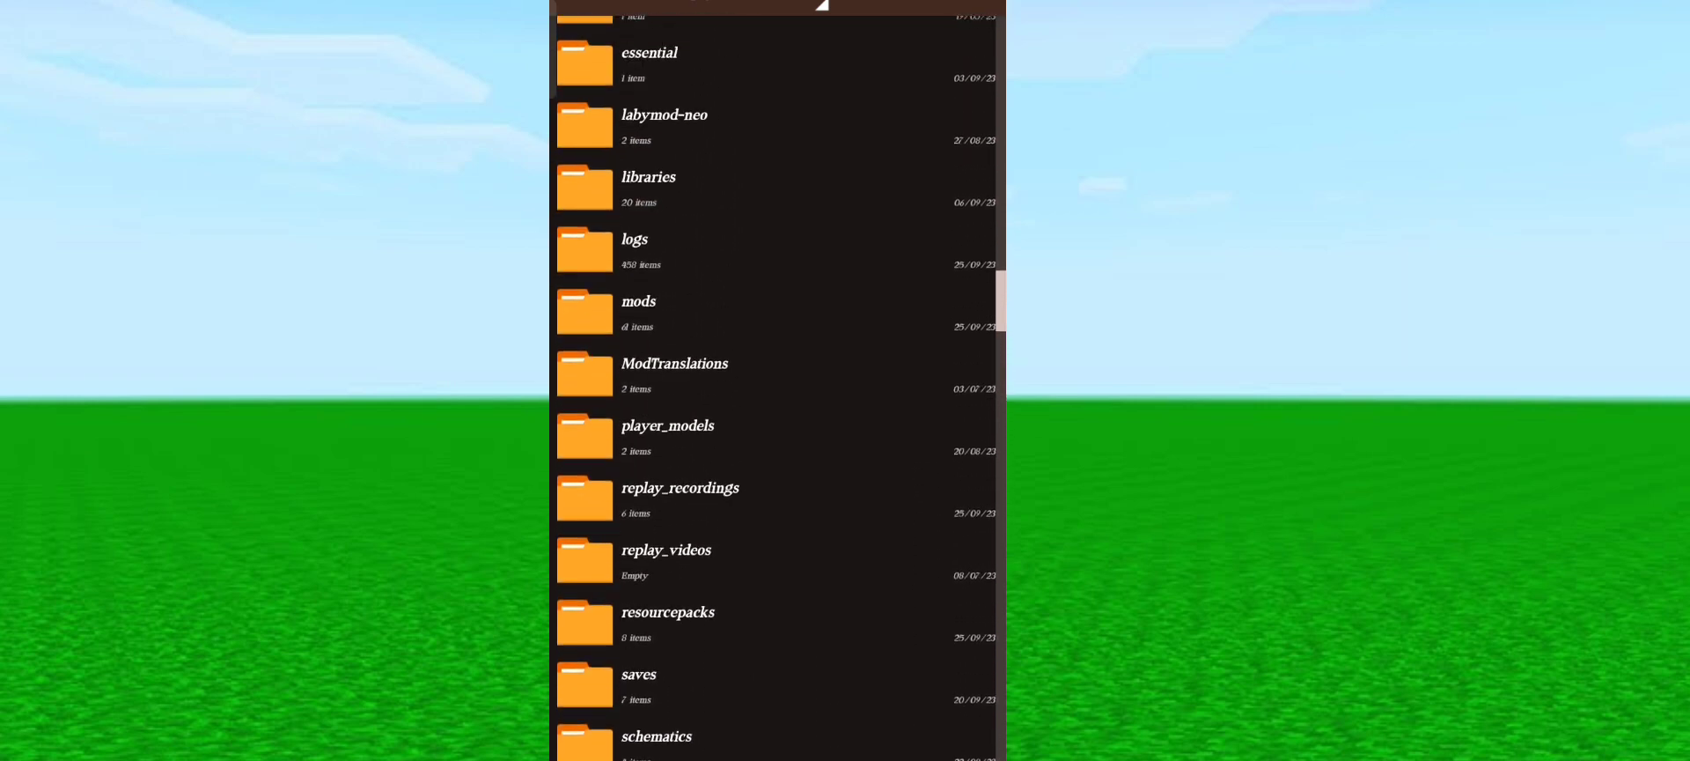
scroll(777, 397, "up", 3)
scroll(776, 396, "up", 2)
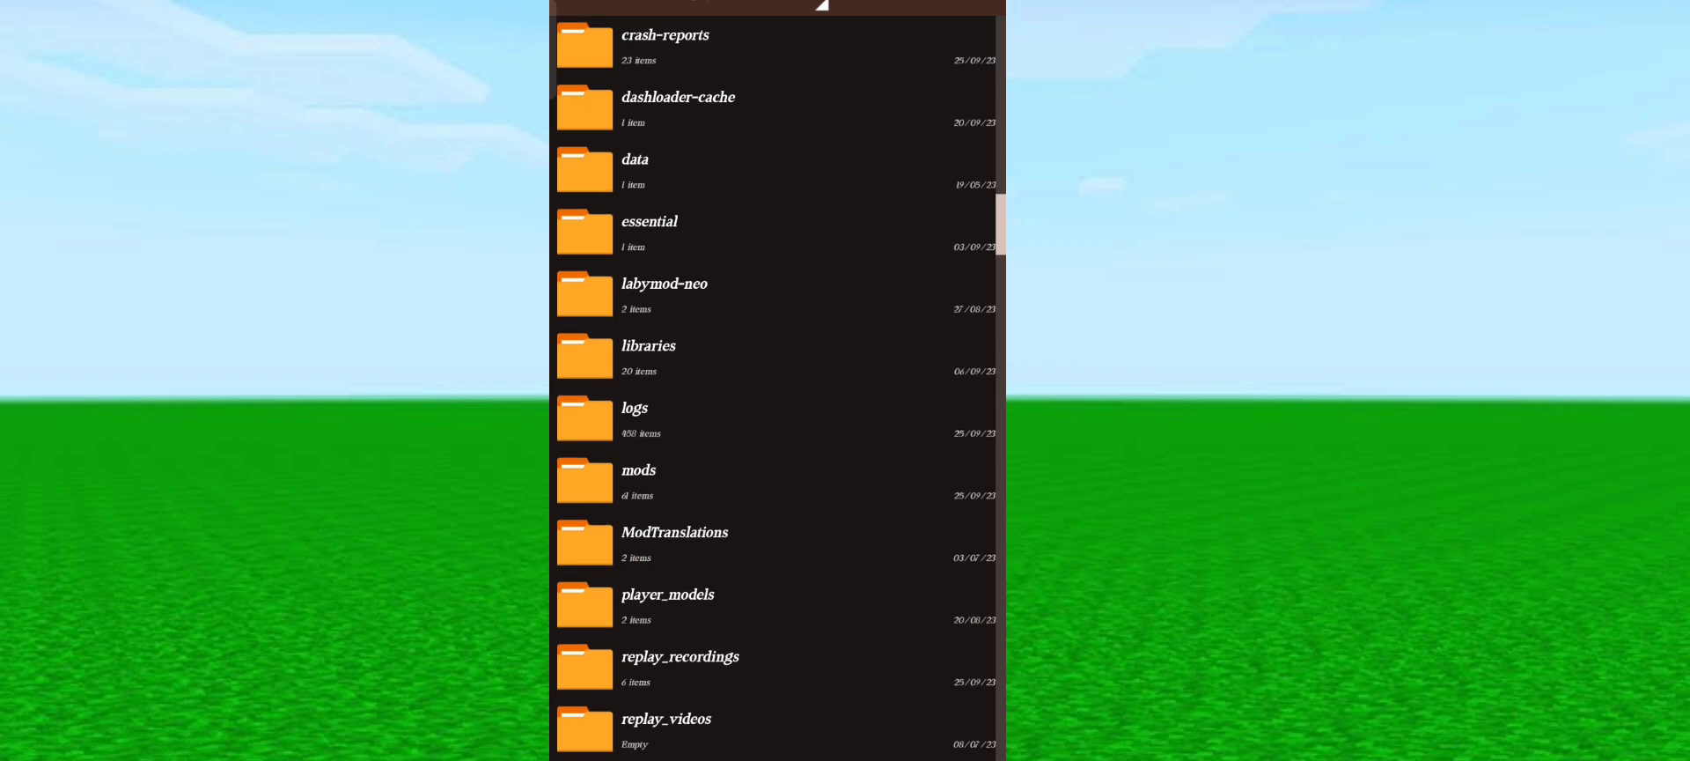
left_click(741, 481)
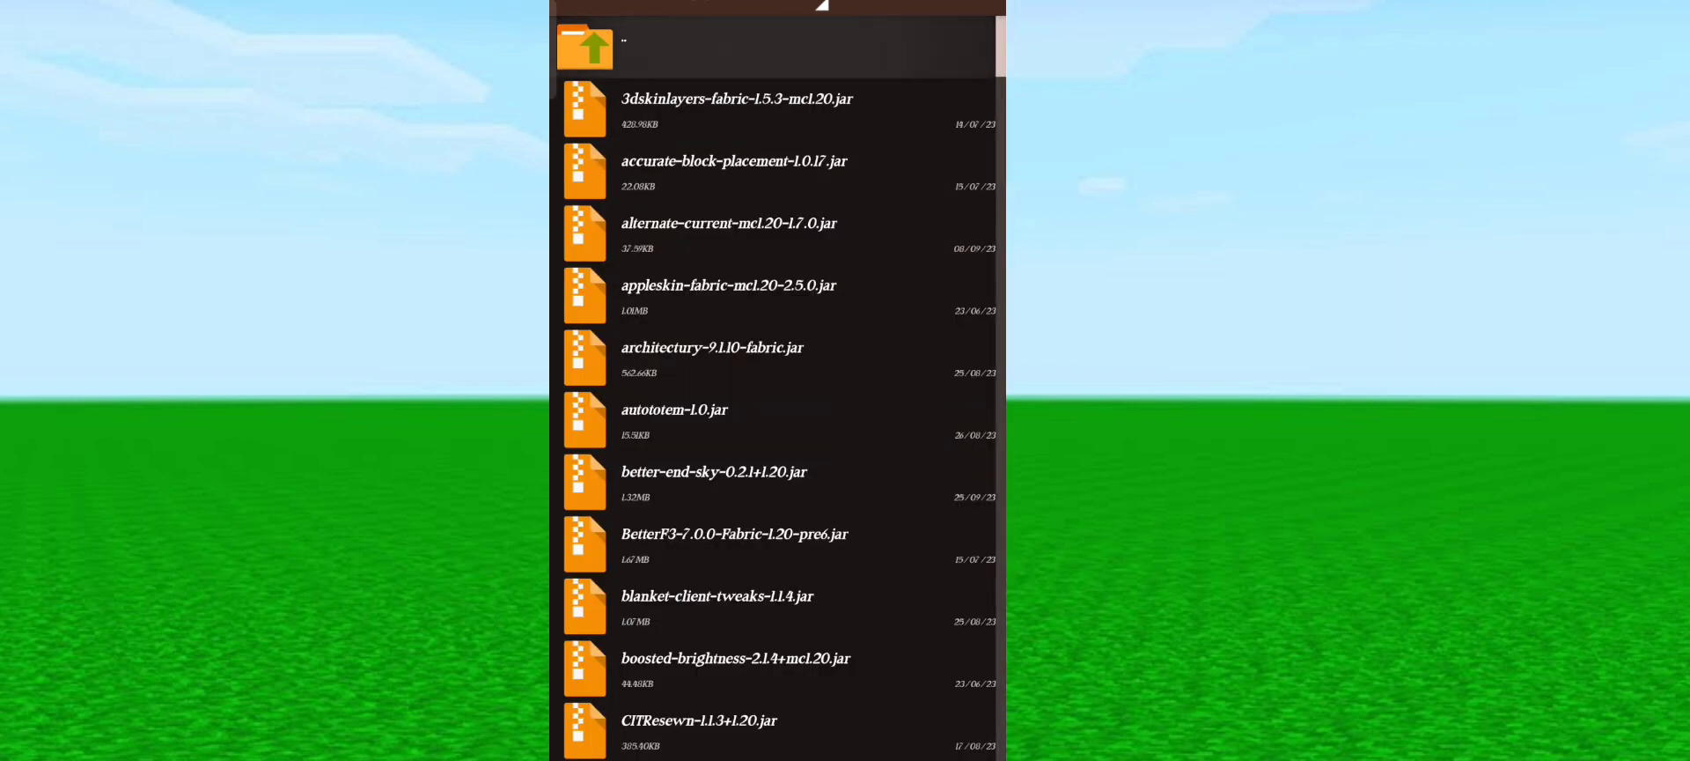
left_click(740, 48)
left_click(740, 357)
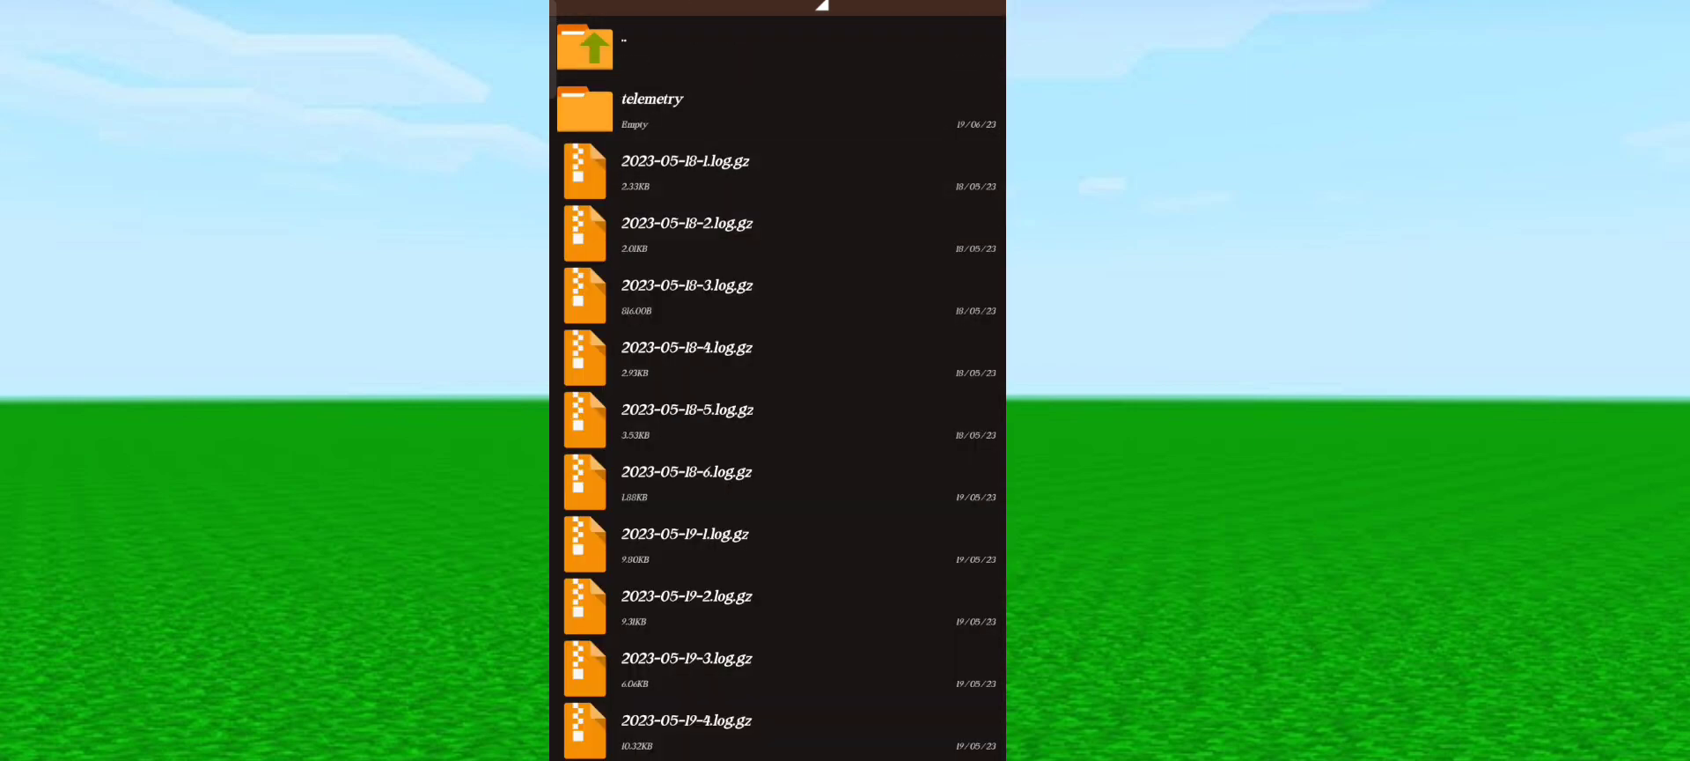
left_click(739, 49)
scroll(776, 397, "up", 3)
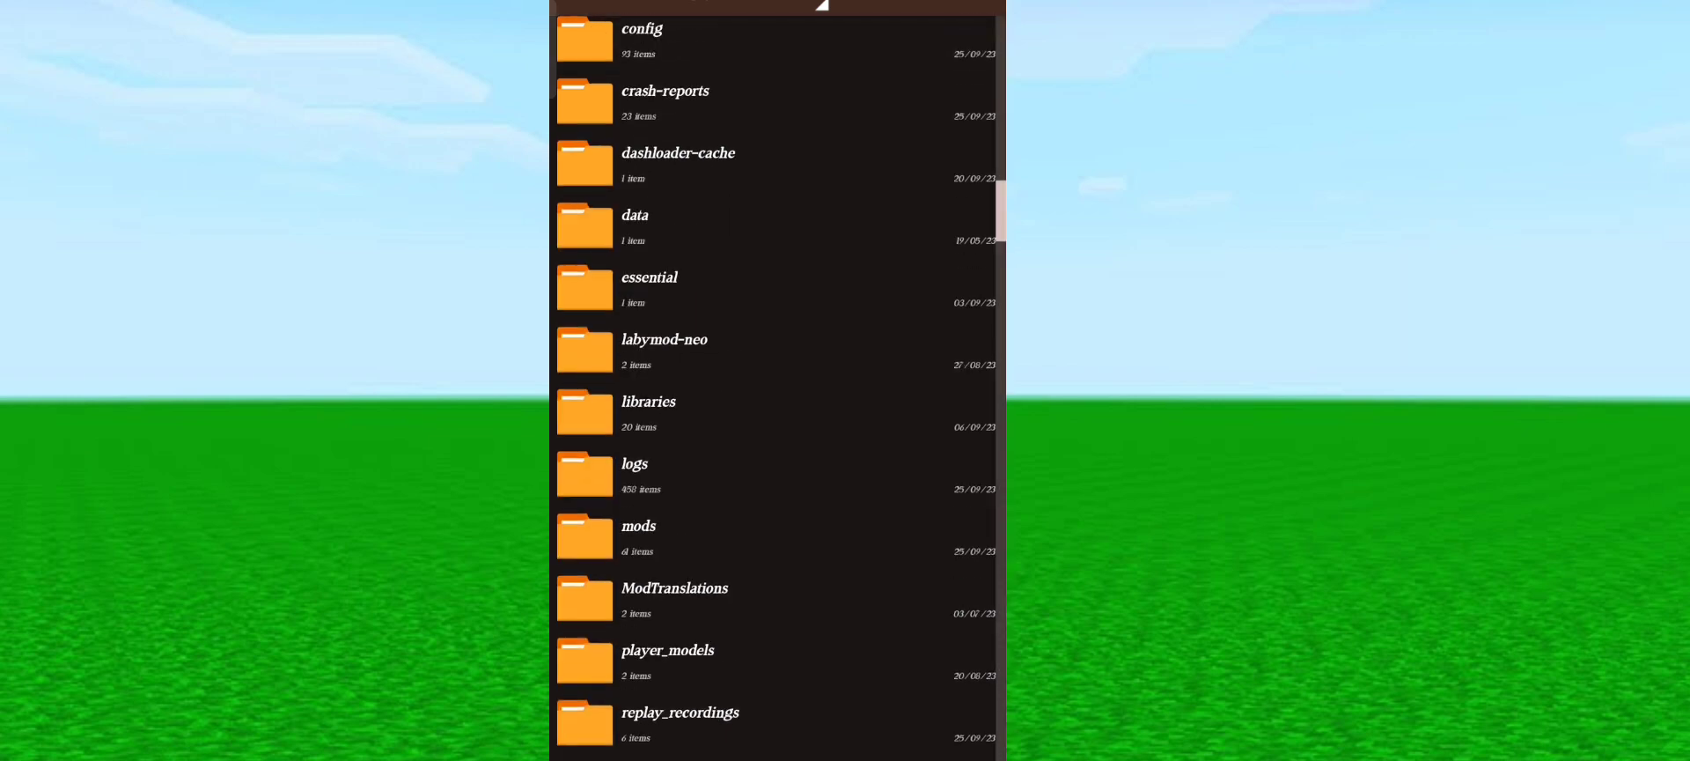
scroll(777, 396, "up", 2)
scroll(777, 396, "up", 2)
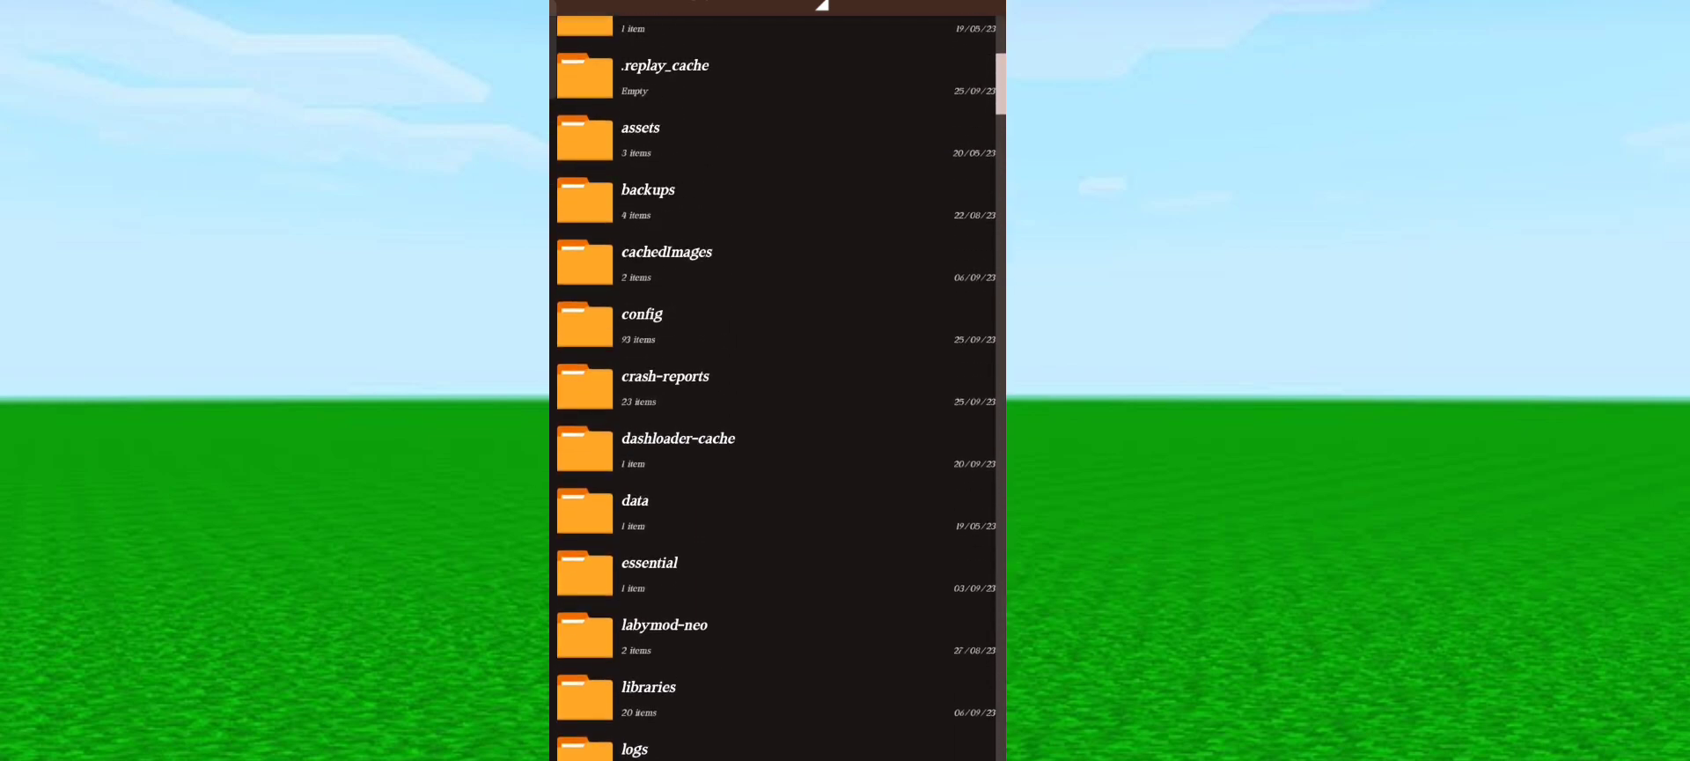
scroll(777, 396, "up", 2)
scroll(777, 397, "down", 5)
scroll(777, 397, "down", 5)
scroll(776, 397, "down", 1)
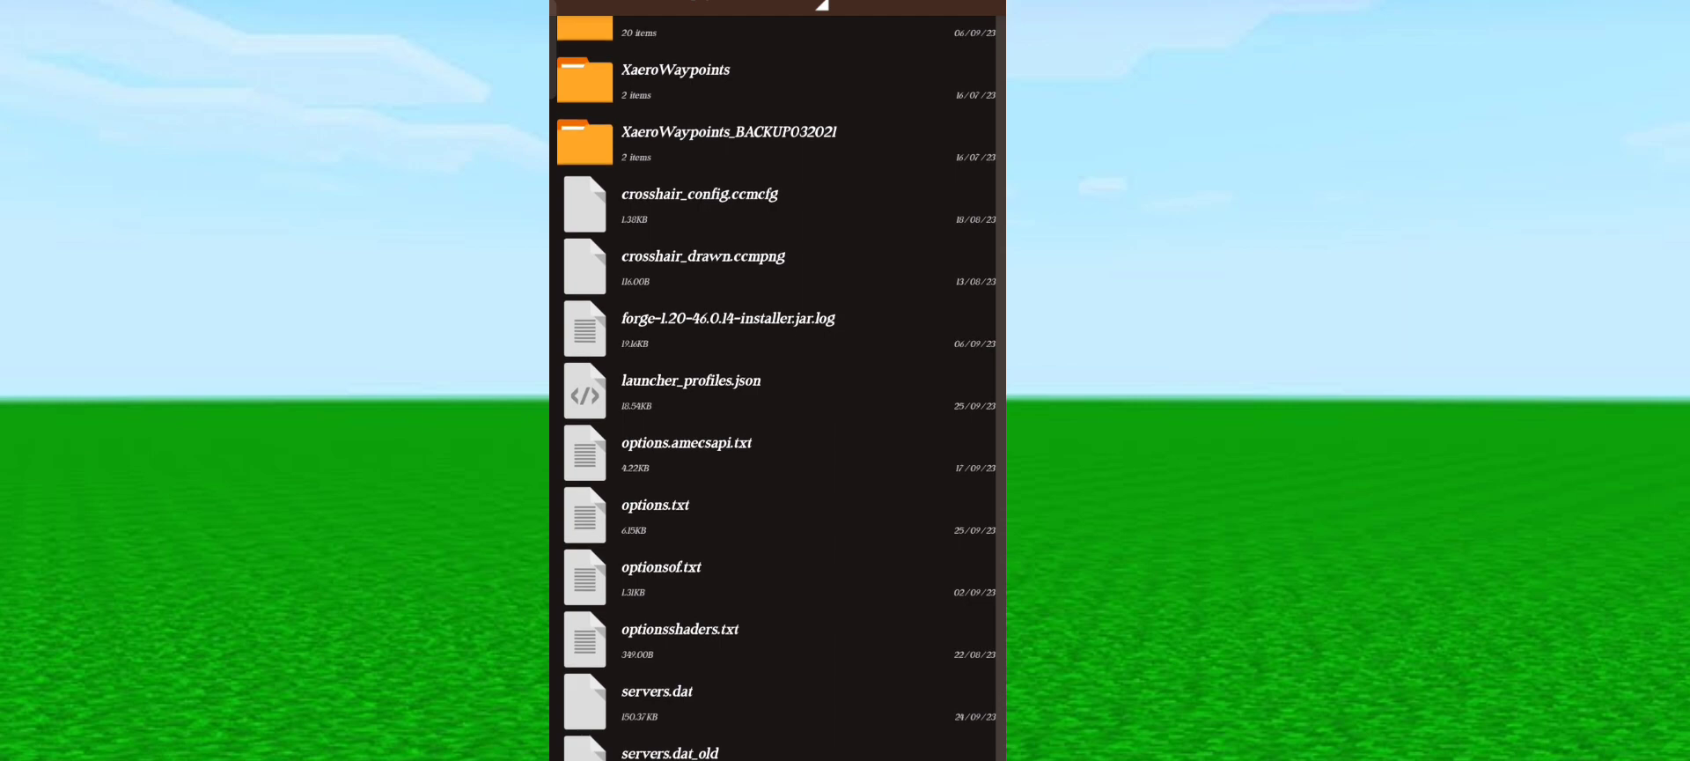
scroll(777, 396, "up", 3)
scroll(776, 397, "up", 3)
scroll(778, 397, "up", 4)
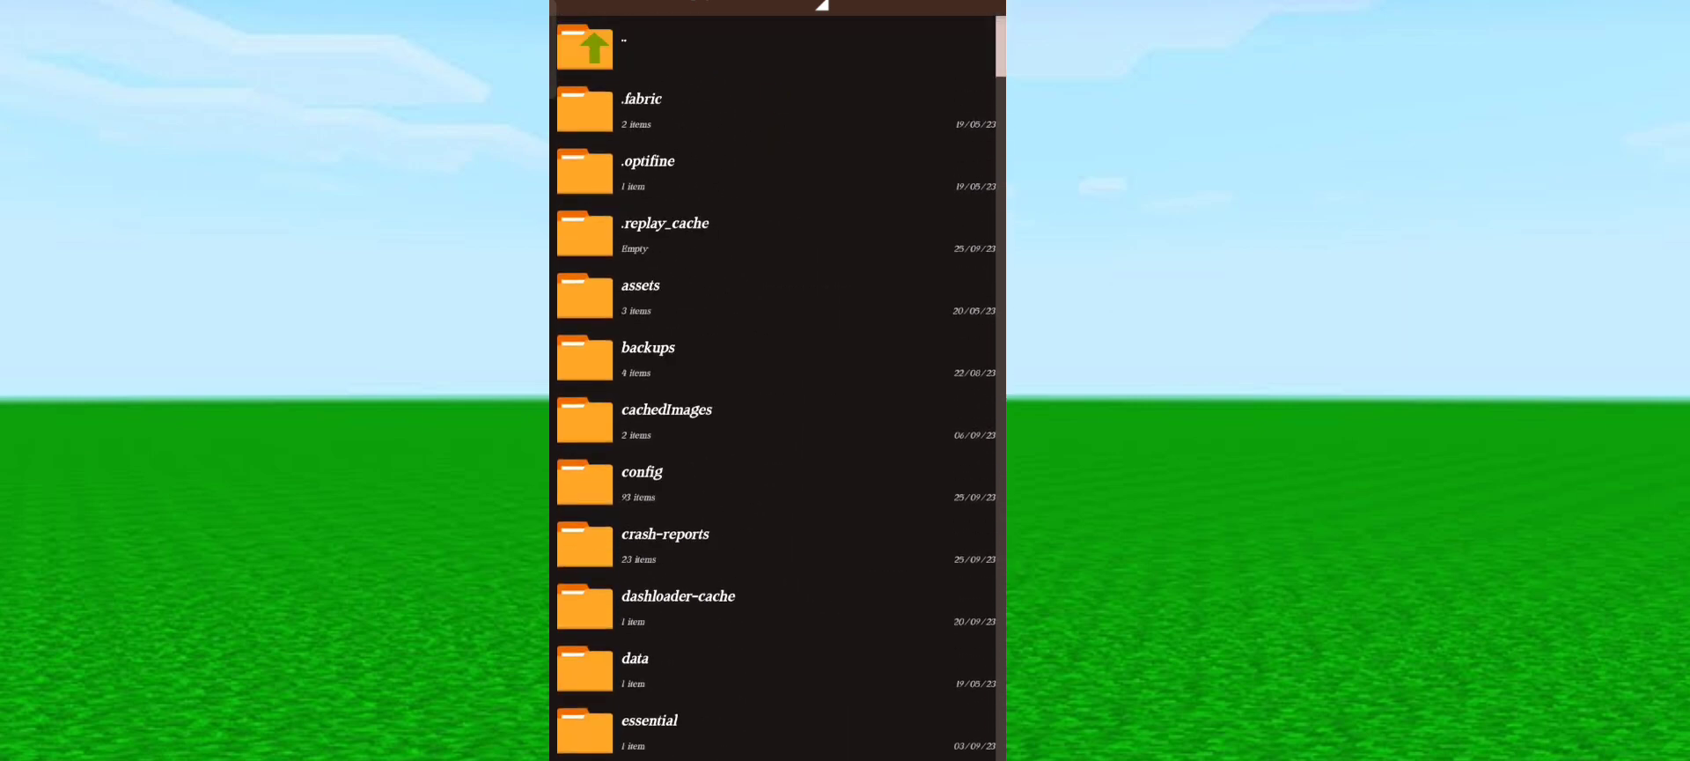
scroll(776, 396, "down", 2)
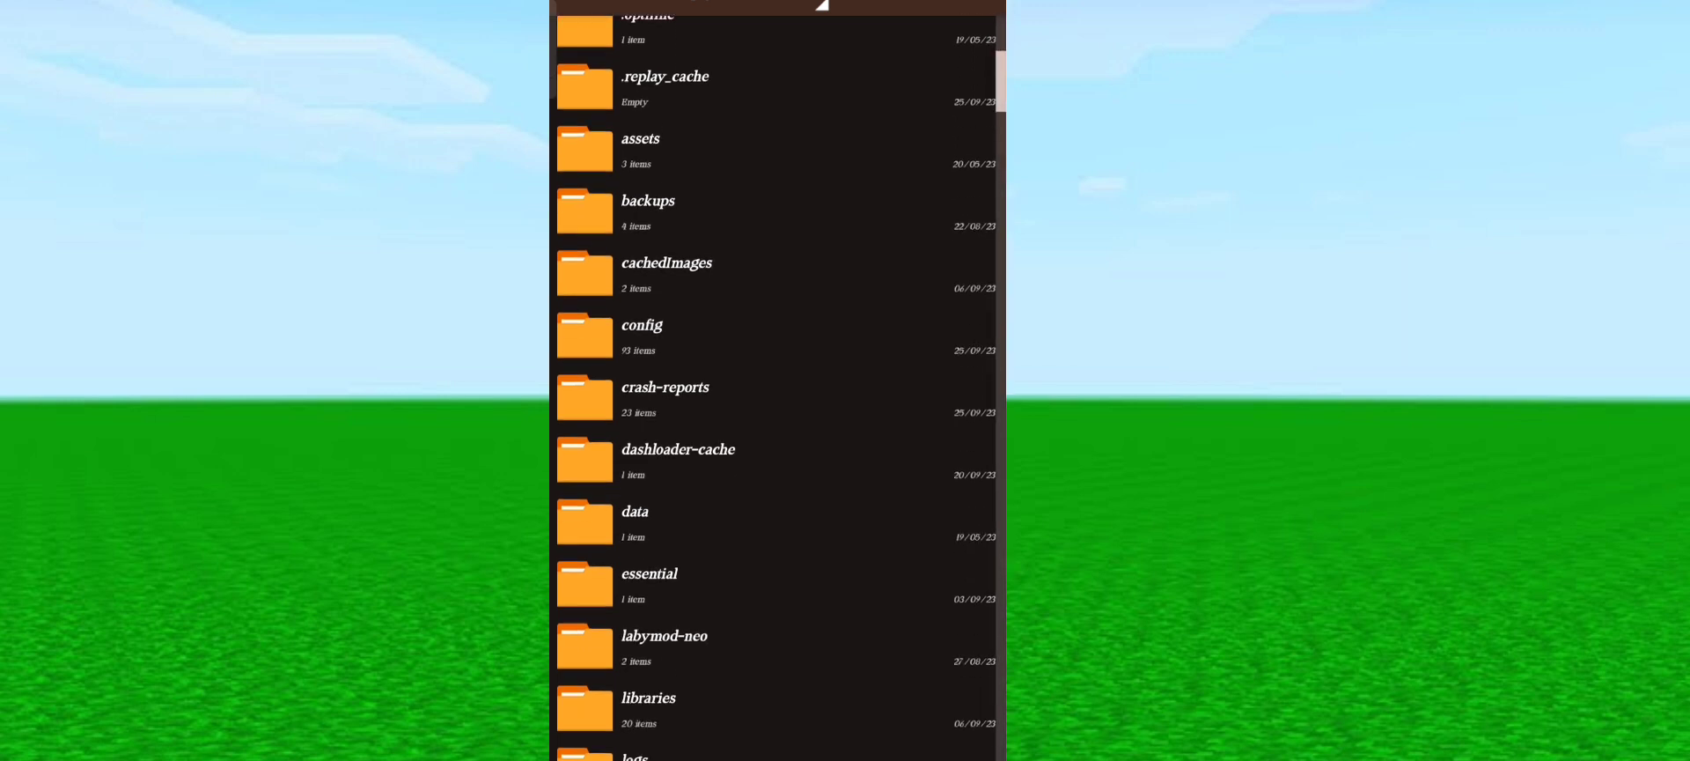
scroll(776, 397, "down", 1)
scroll(776, 396, "down", 1)
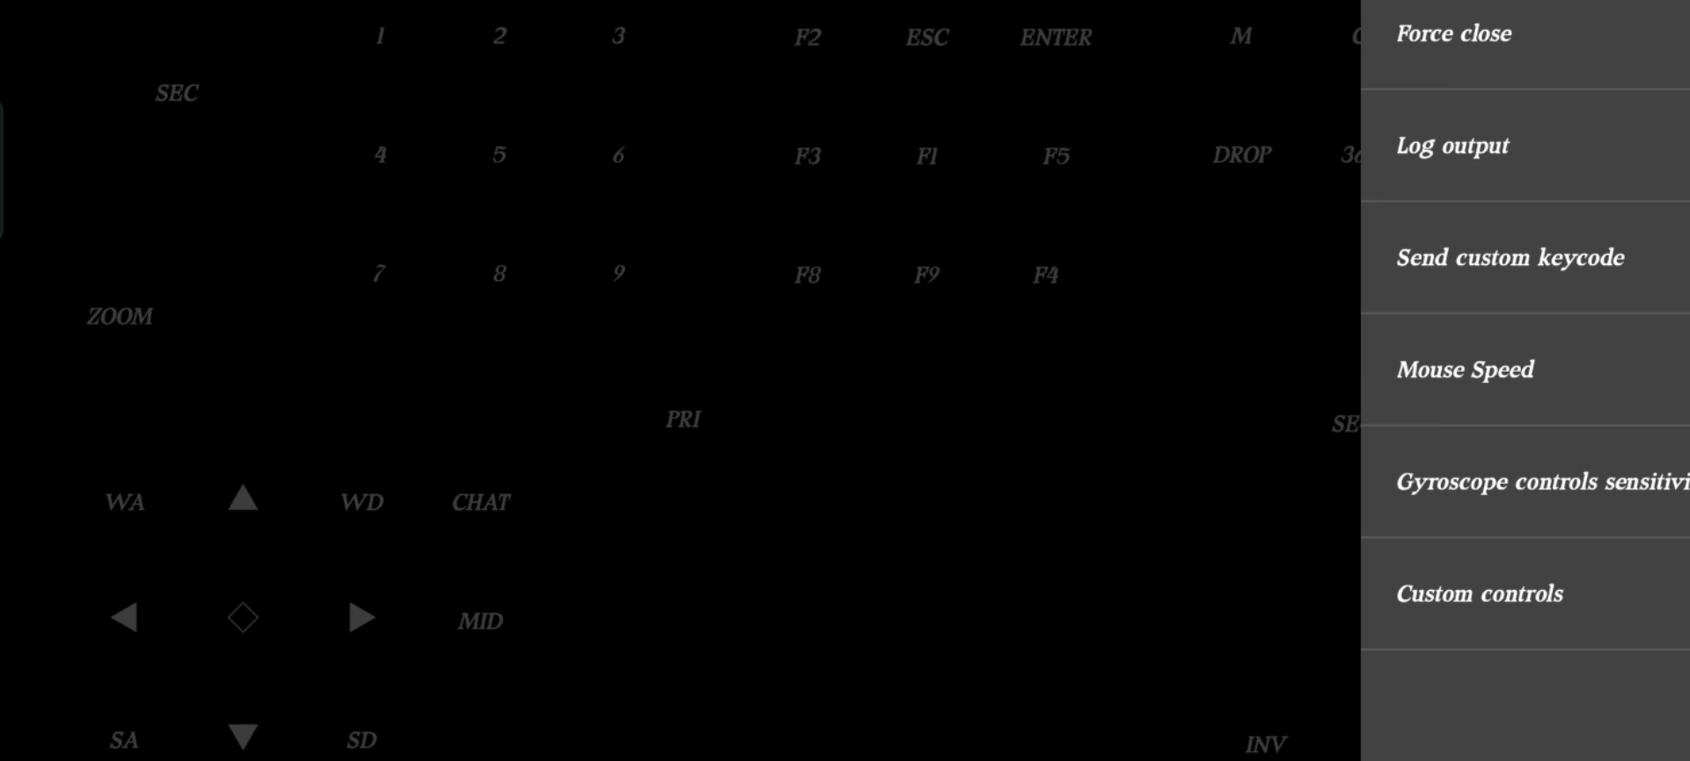
Turn on the Log output display and let the game load
left_click(1453, 145)
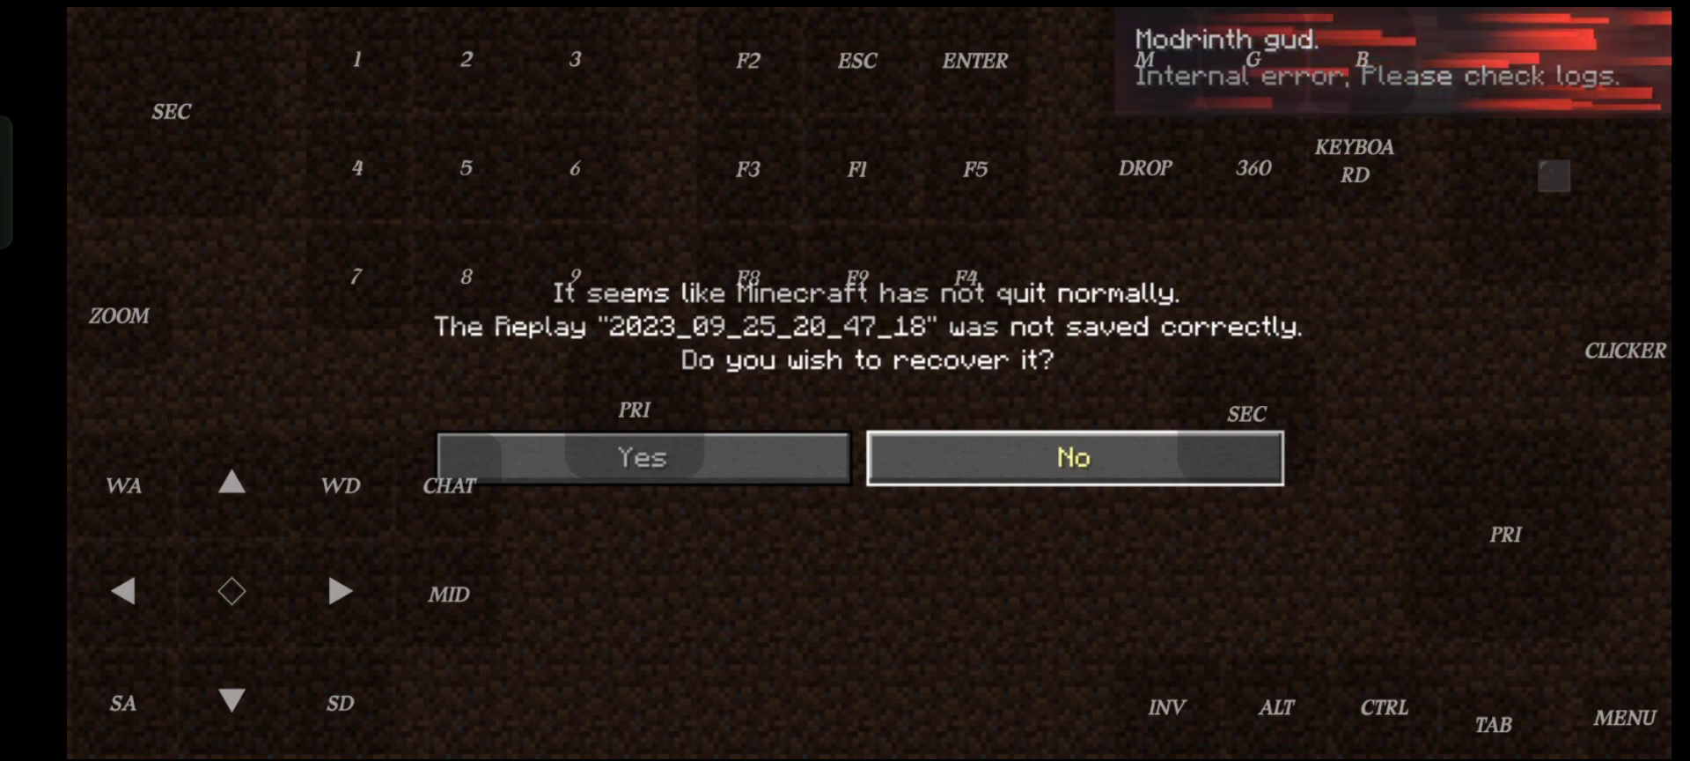
Decline recovering the unsaved replay
left_click(1073, 457)
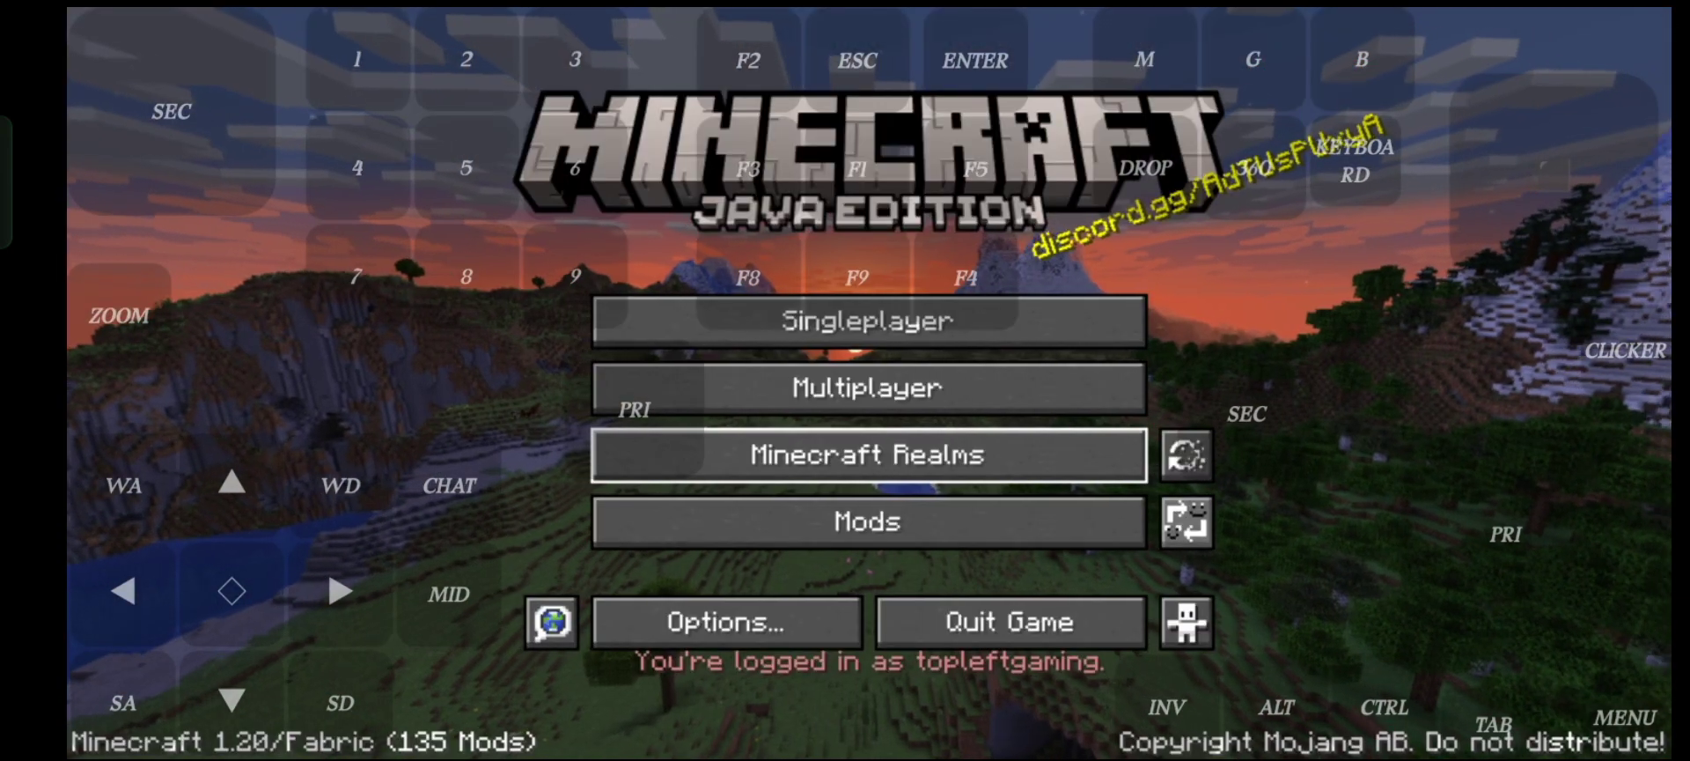